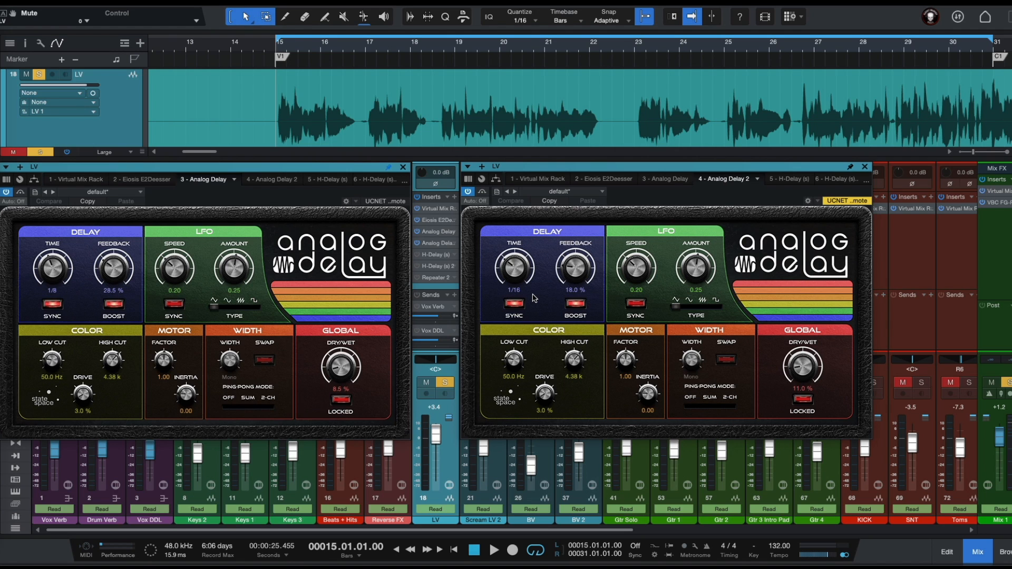
- Bypass Analog Delay 2 and play the soloed LV vocal, comparing the 1/8 Analog Delay active and bypassed
left_click(481, 192)
key("space")
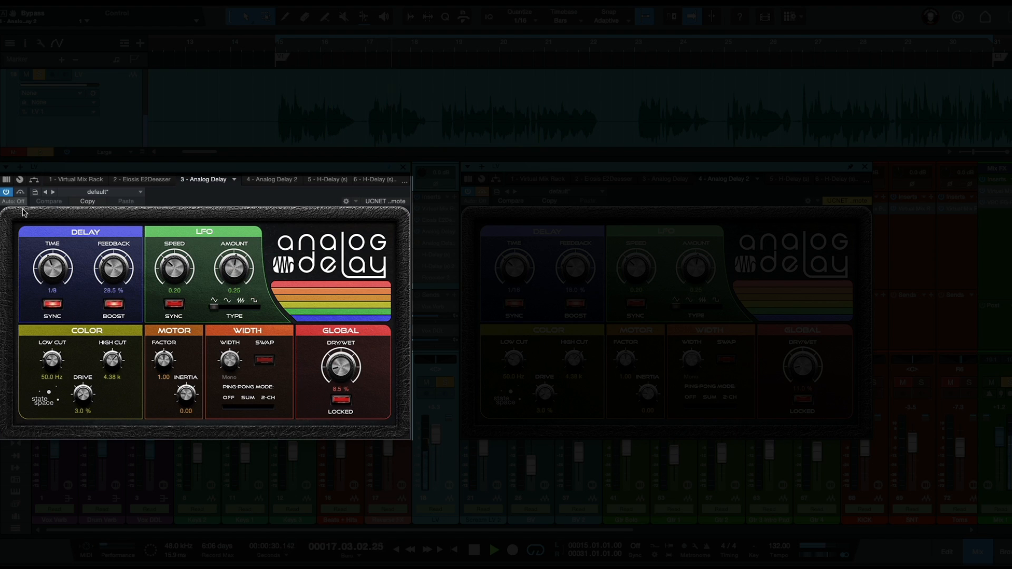
left_click(21, 192)
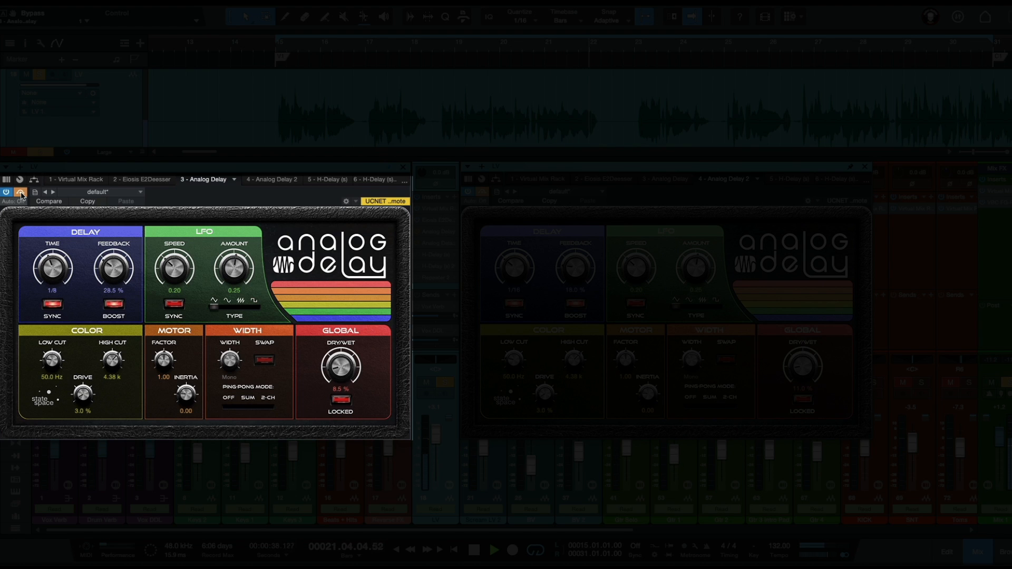
left_click(20, 193)
left_click(21, 193)
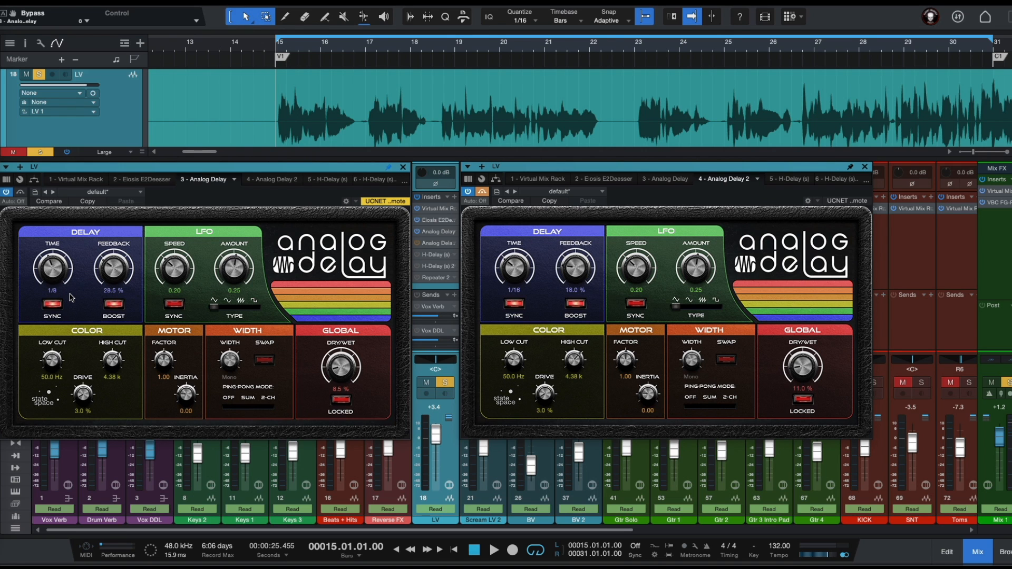
- Play the full mix from bar 15 and compare the LV vocal with the 1/8 Analog Delay active and bypassed
key("space")
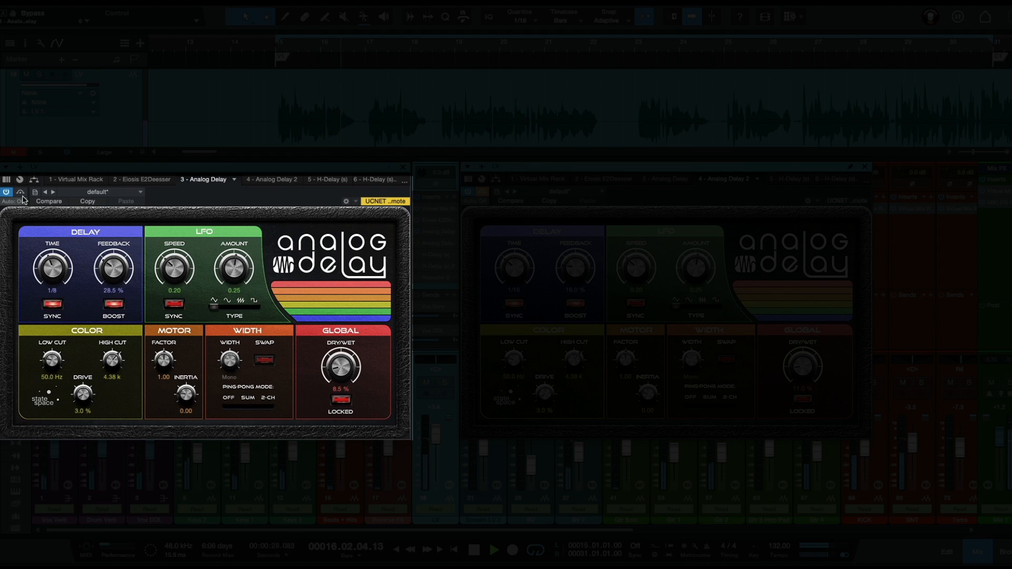
left_click(21, 193)
left_click(21, 193)
left_click(21, 193)
left_click(21, 193)
left_click(21, 193)
left_click(20, 193)
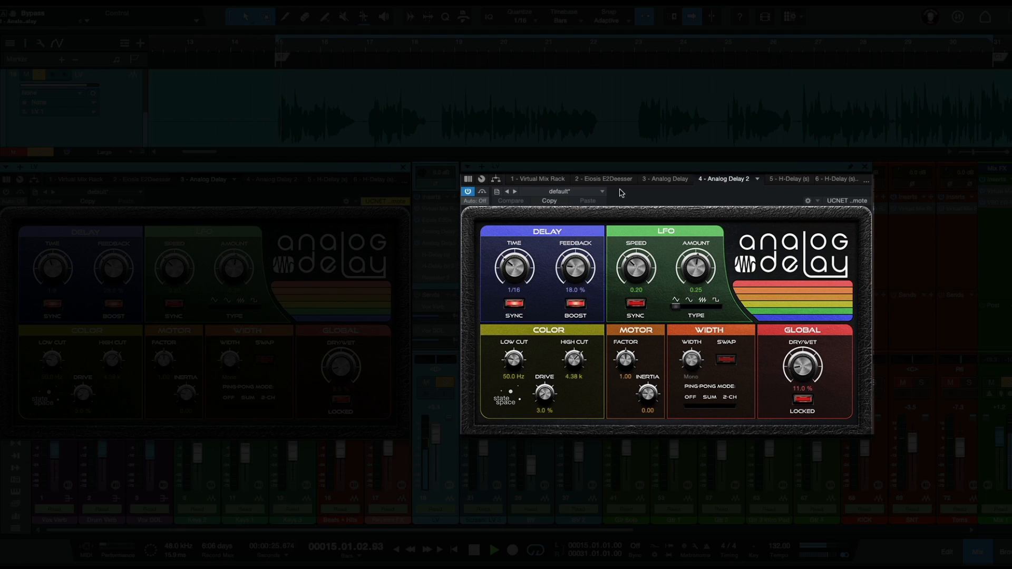
- Compare the soloed LV vocal with the 1/16 Analog Delay 2 active and bypassed during playback
left_click(486, 193)
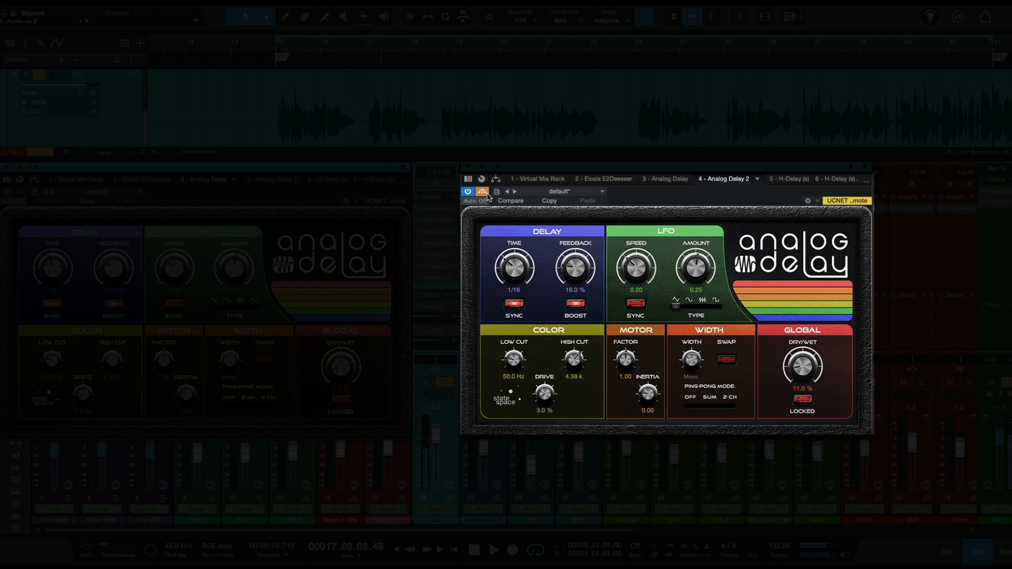
left_click(488, 195)
left_click(487, 195)
left_click(488, 195)
left_click(486, 194)
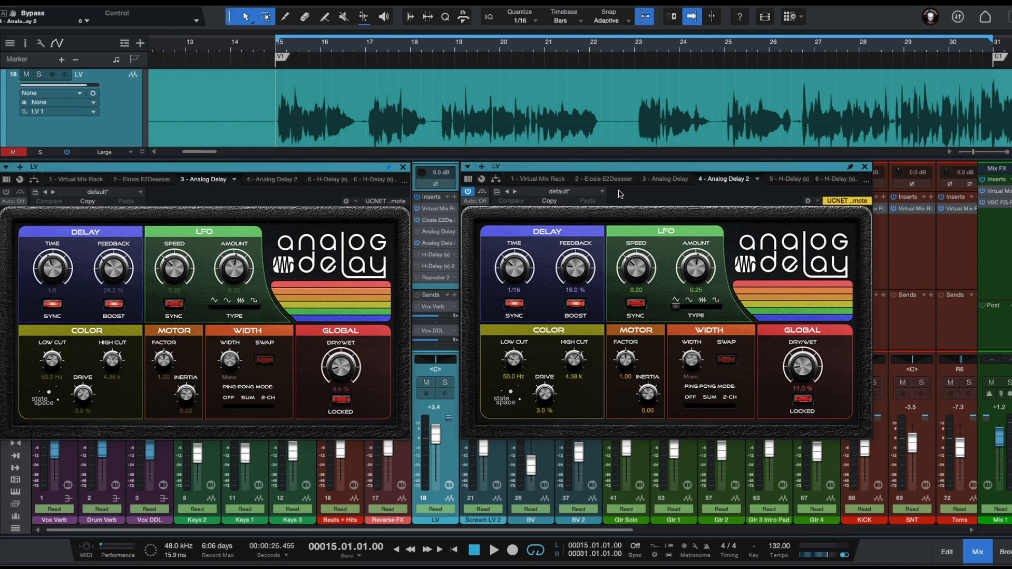
- Play the full mix from bar 15 and compare the LV vocal with the 1/16 Analog Delay 2 active and bypassed
key("space")
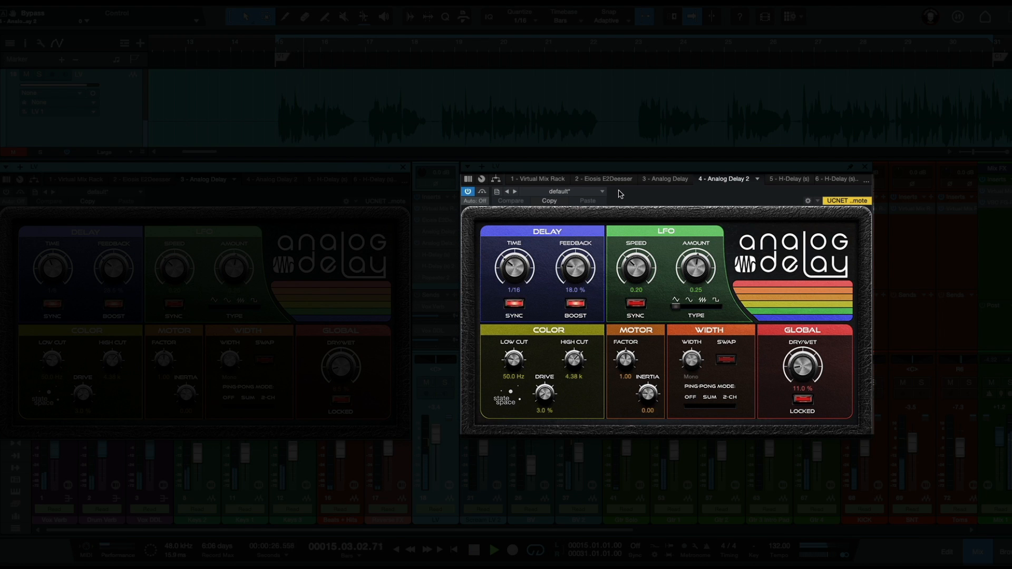
left_click(481, 192)
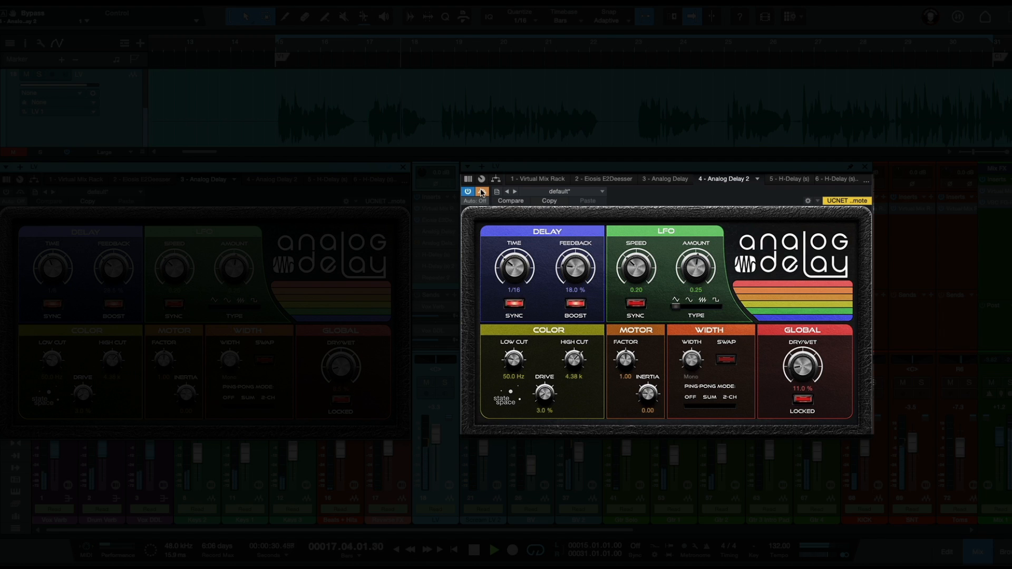
left_click(482, 192)
left_click(482, 191)
left_click(481, 192)
left_click(482, 192)
left_click(480, 191)
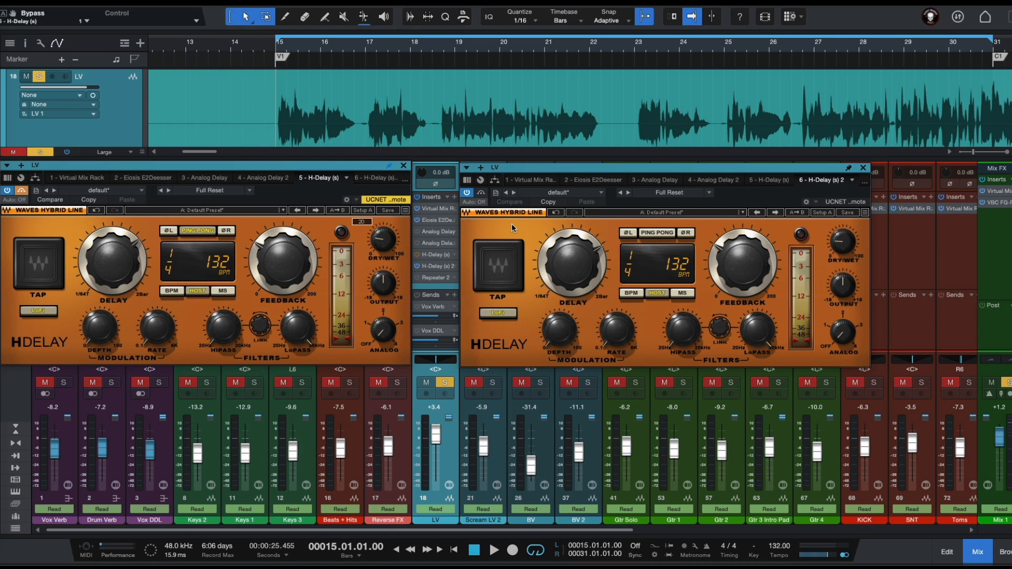
- Play the soloed LV vocal and compare the 1/4 H-Delay 2 without ping pong active and bypassed
key("space")
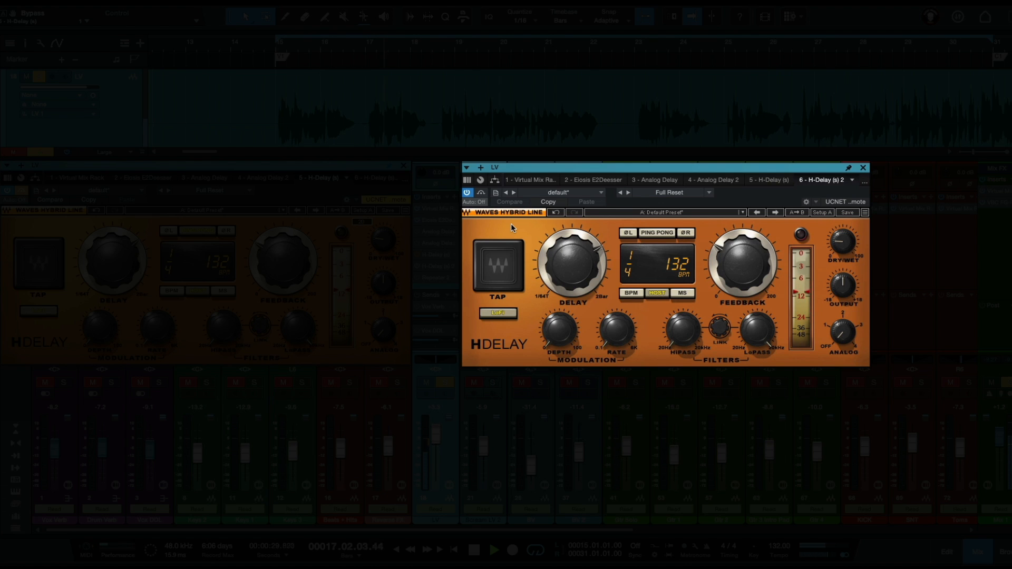
left_click(481, 196)
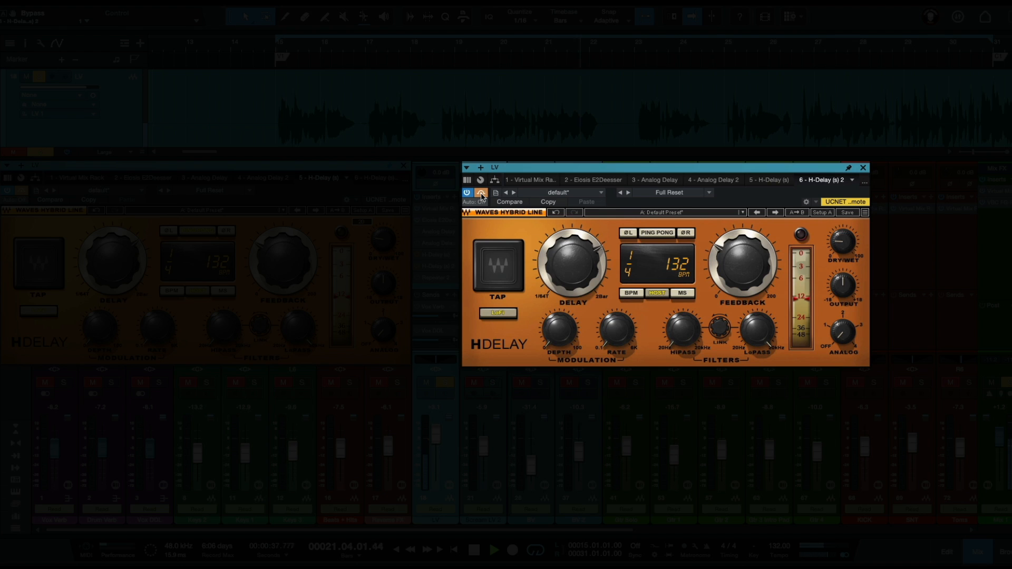
left_click(481, 195)
left_click(481, 194)
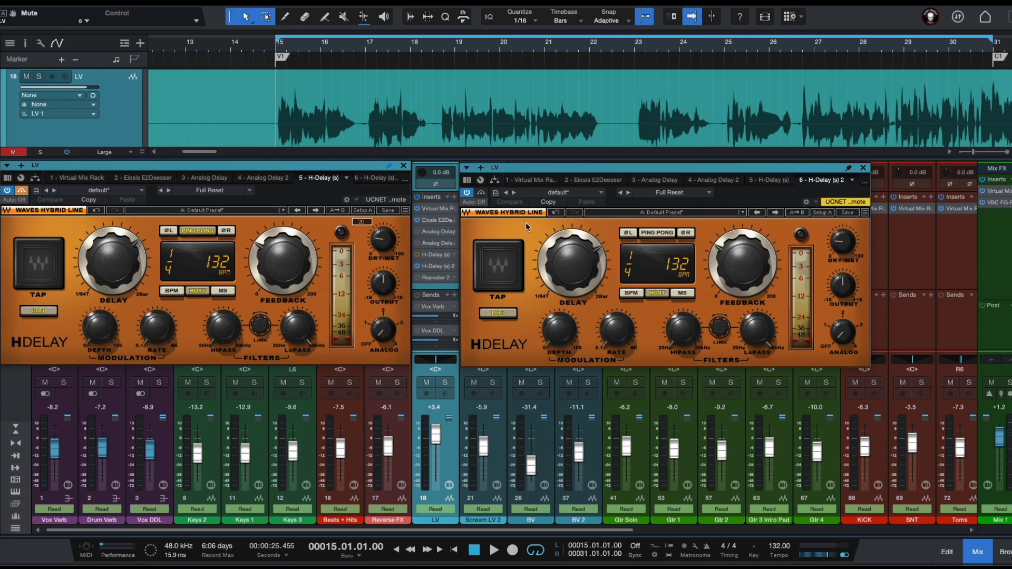
- Play the full mix from bar 15 and compare the LV vocal with the 1/4 H-Delay 2 active and bypassed
key("space")
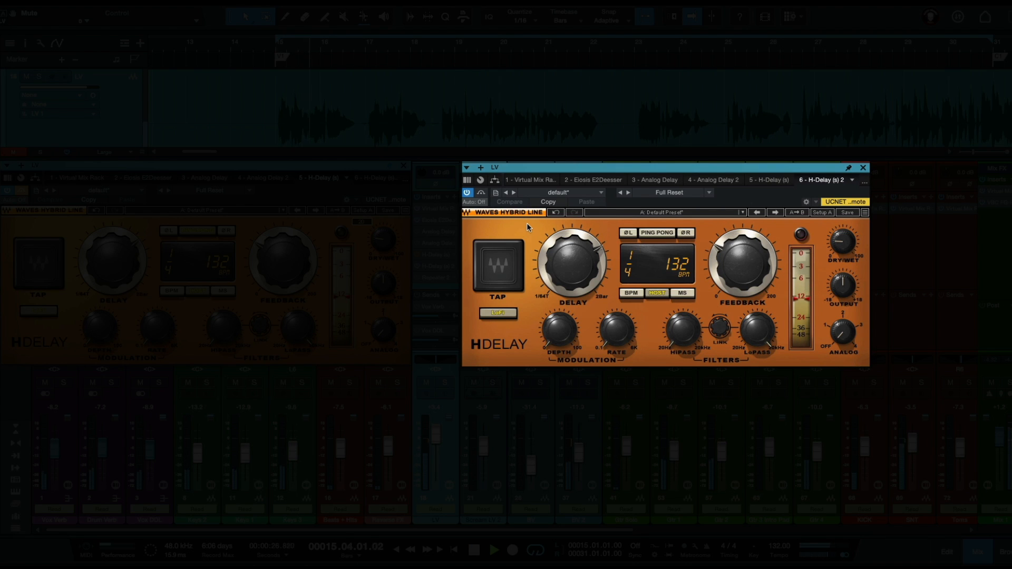
left_click(482, 194)
left_click(482, 193)
left_click(481, 193)
left_click(482, 193)
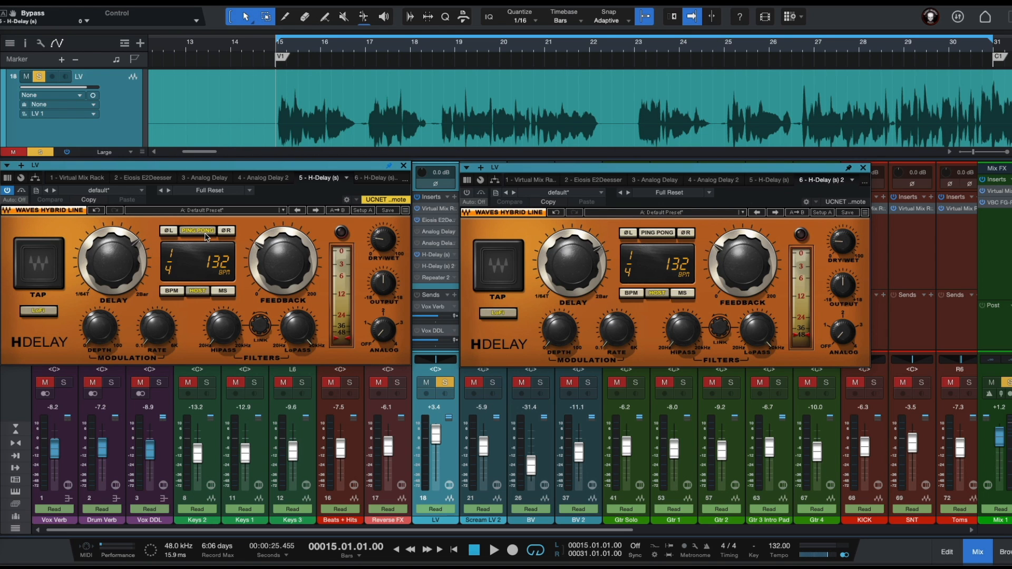
- Play the soloed LV vocal and compare the 1/4 ping-pong H-Delay active and bypassed
key("space")
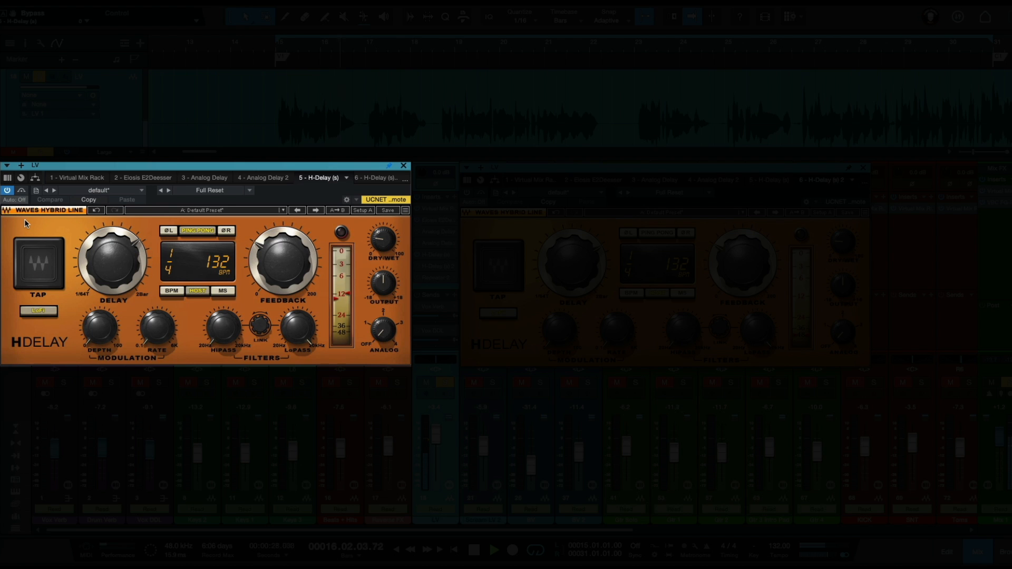
left_click(21, 191)
left_click(21, 191)
left_click(21, 192)
left_click(22, 191)
left_click(22, 191)
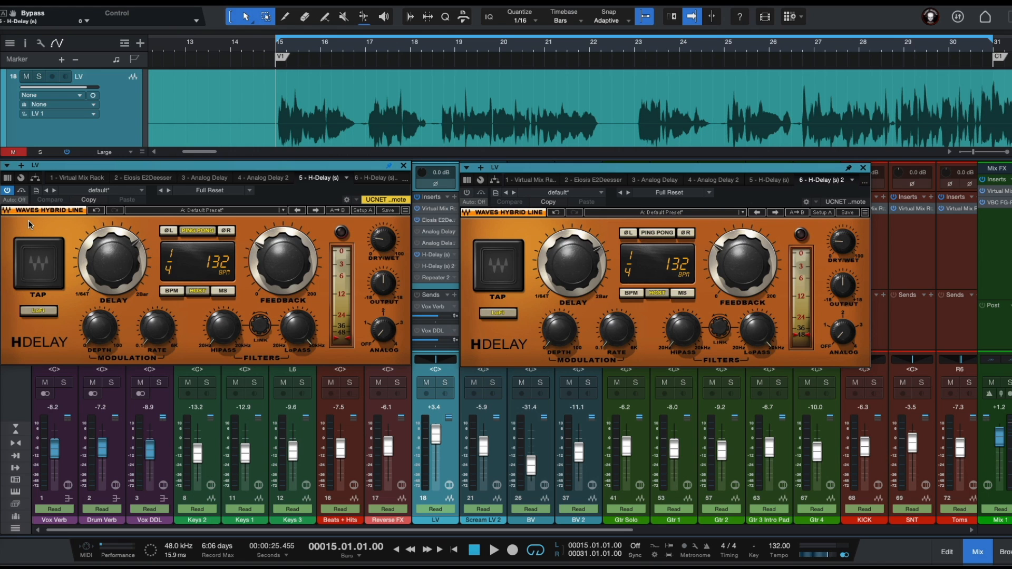
- Play the full mix from bar 15 and compare the LV vocal with the 1/4 ping-pong H-Delay active and bypassed
key("space")
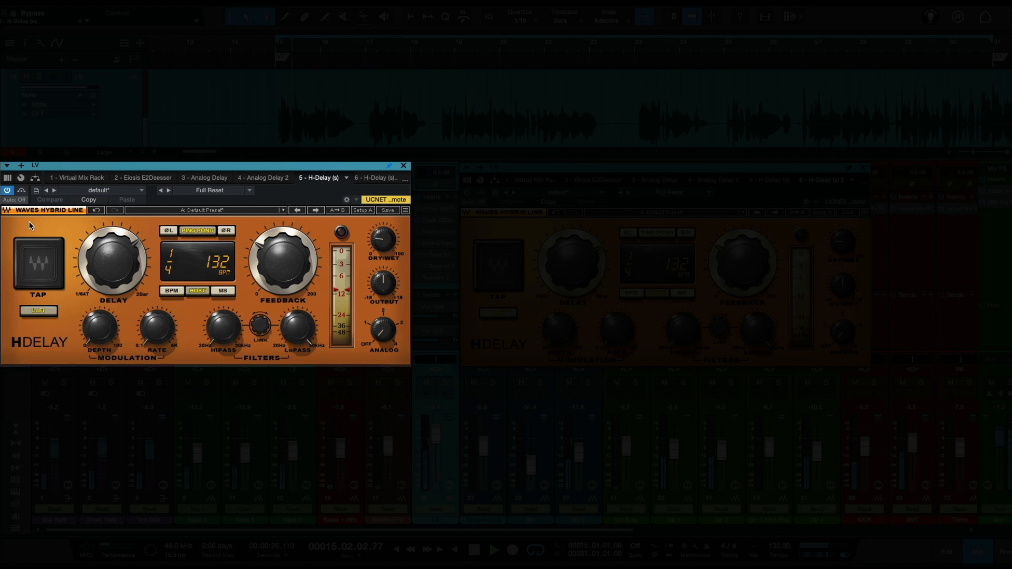
left_click(21, 191)
left_click(23, 193)
left_click(23, 193)
left_click(22, 193)
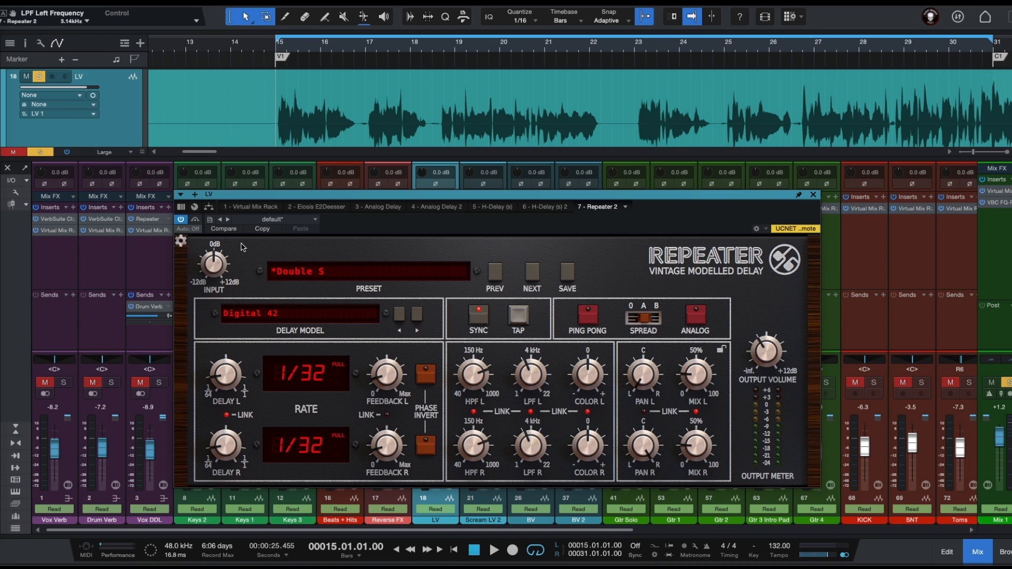
- Play the soloed LV vocal and compare the 1/32 Double S setting of Repeater 2 active and bypassed
key("space")
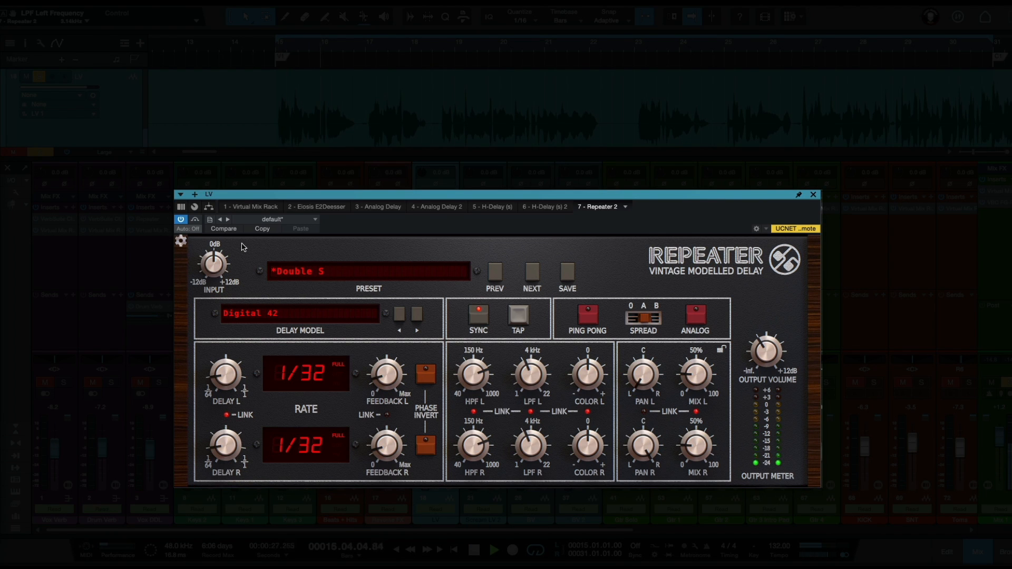
left_click(195, 220)
left_click(196, 220)
left_click(195, 220)
left_click(195, 220)
left_click(196, 221)
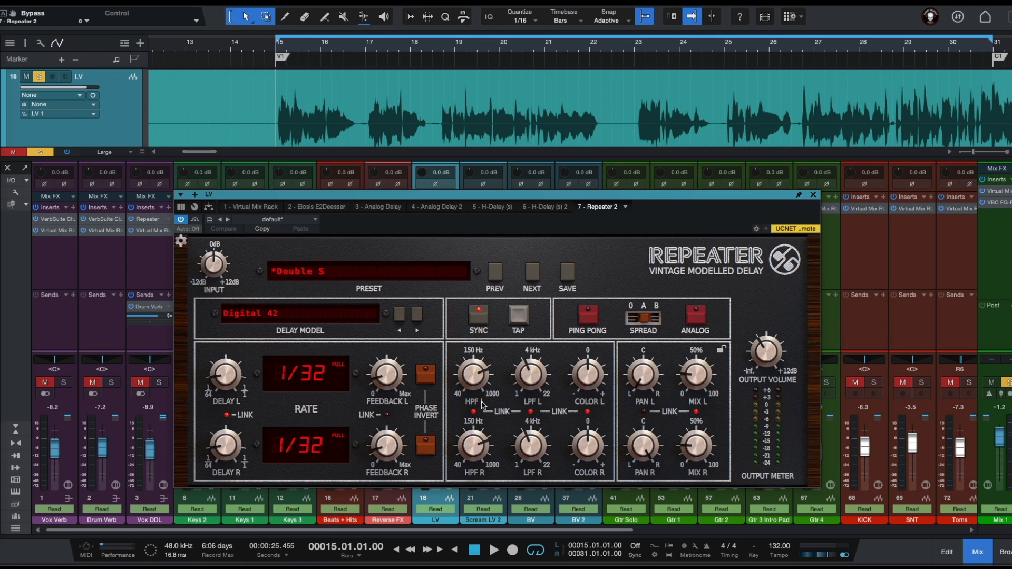
- Adjust the left filters of Repeater 2, with the high-pass at about 348 Hz and the low-pass at 3.12 kHz
left_click(475, 381)
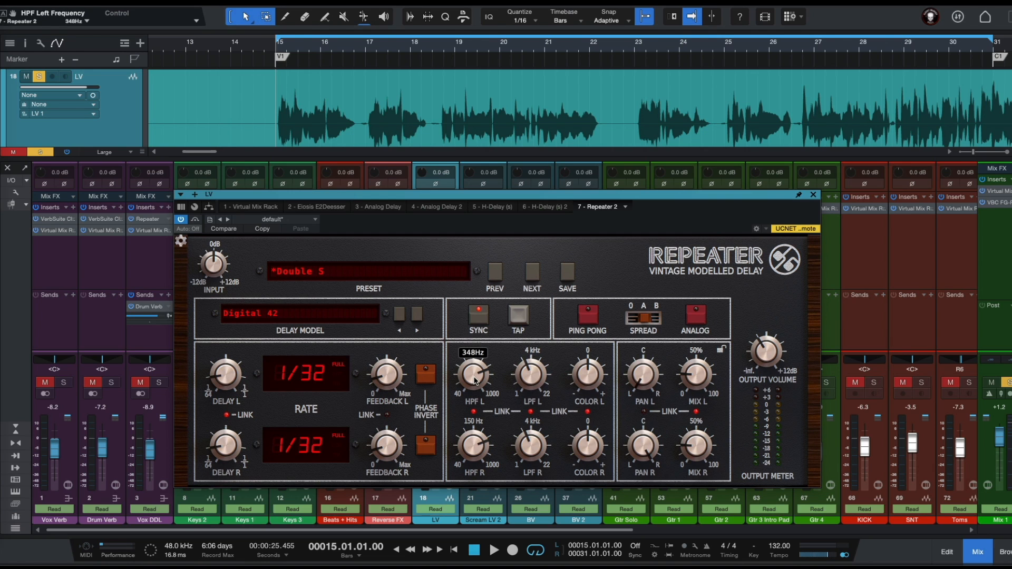
left_click_drag(476, 381, 478, 382)
left_click_drag(531, 376, 530, 378)
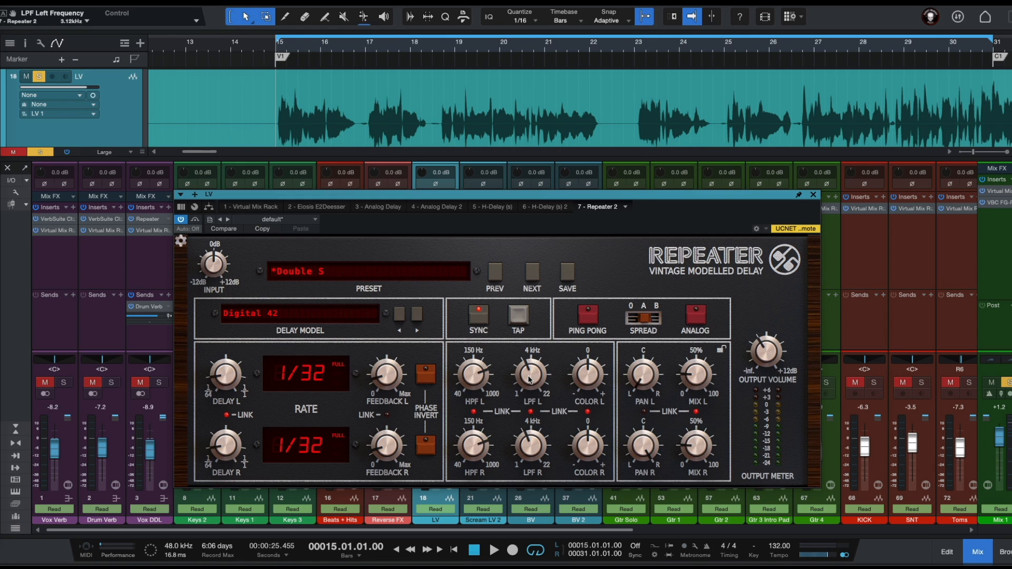
- Move the Repeater 2 window aside and bring the LV channel's full insert list into view in the mixer
left_click_drag(477, 198, 478, 199)
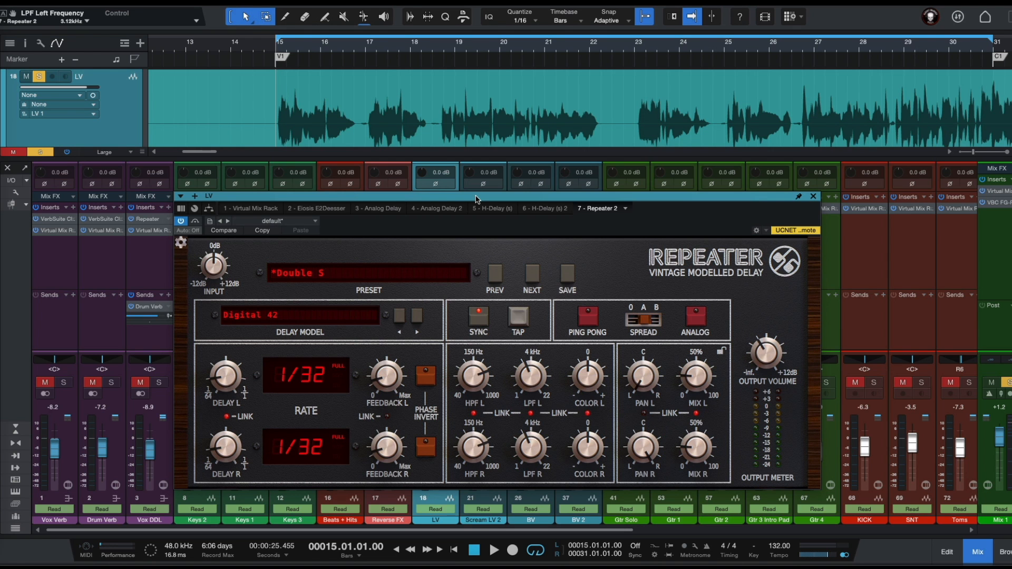
left_click_drag(476, 199, 730, 205)
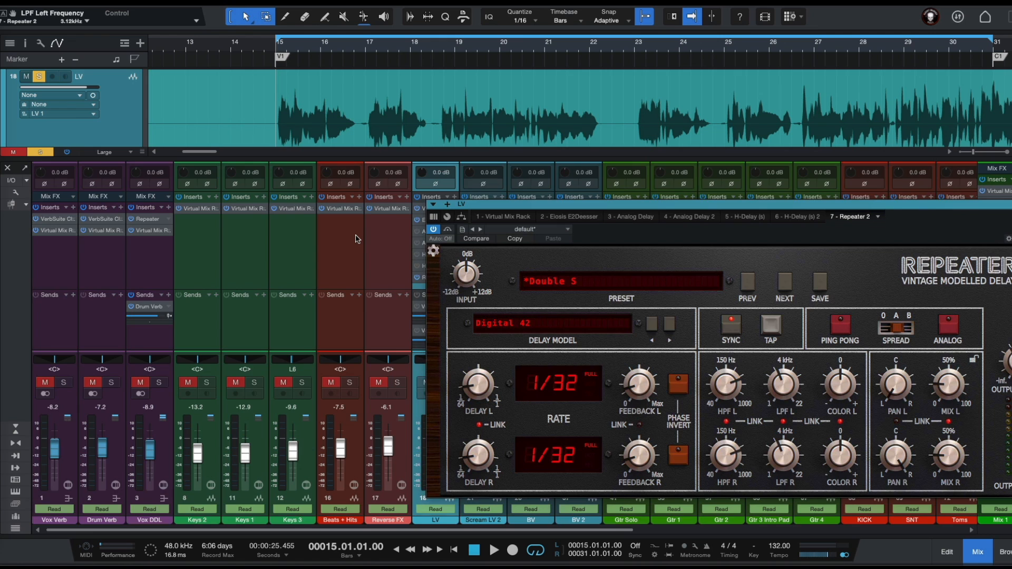
scroll(358, 238, "right", 2)
scroll(358, 238, "right", 3)
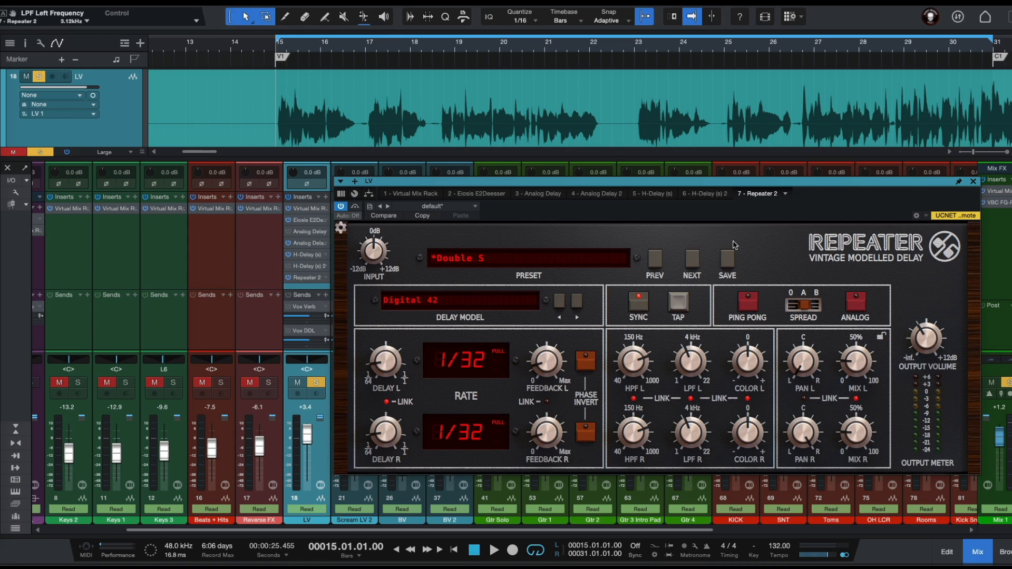
- Play the soloed LV vocal with its delays combined, unsolo it to hear it in the full mix, and stop playback
key("space")
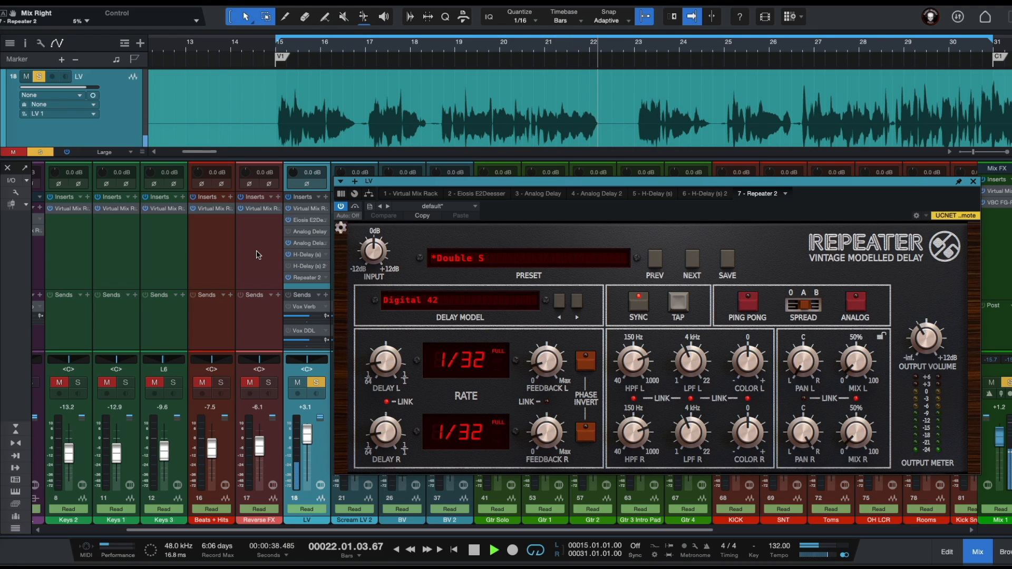
key("s")
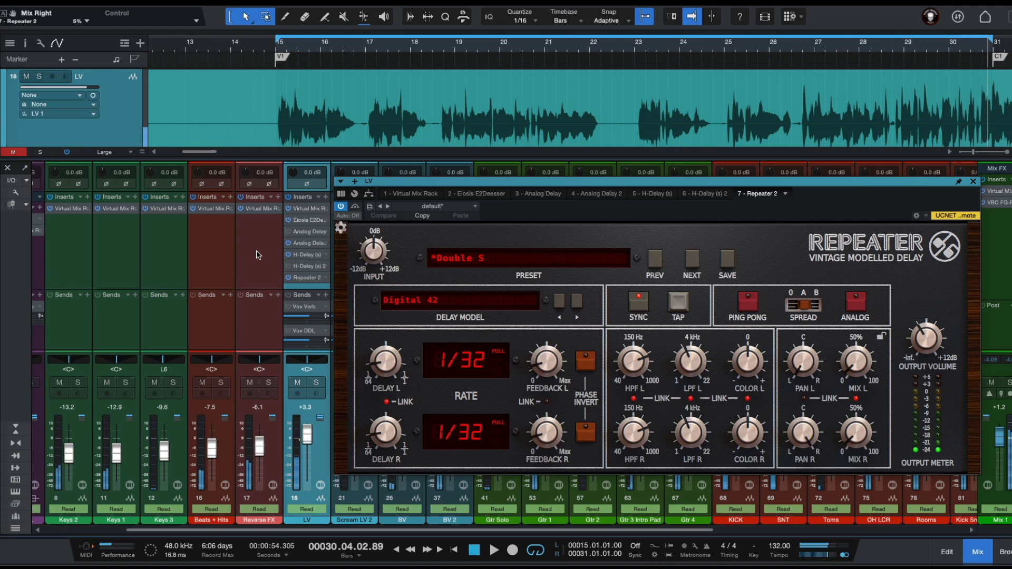
key("space")
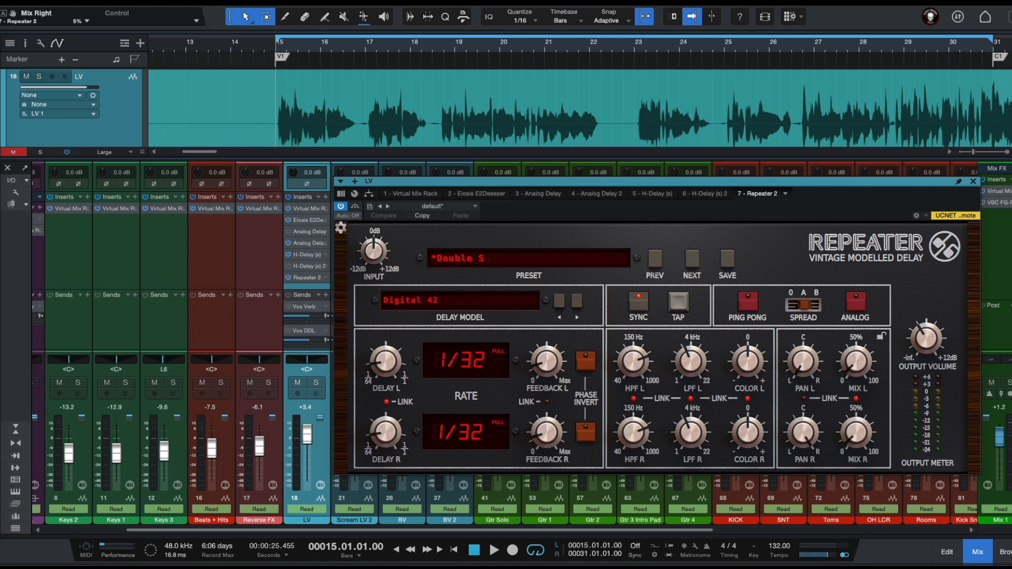